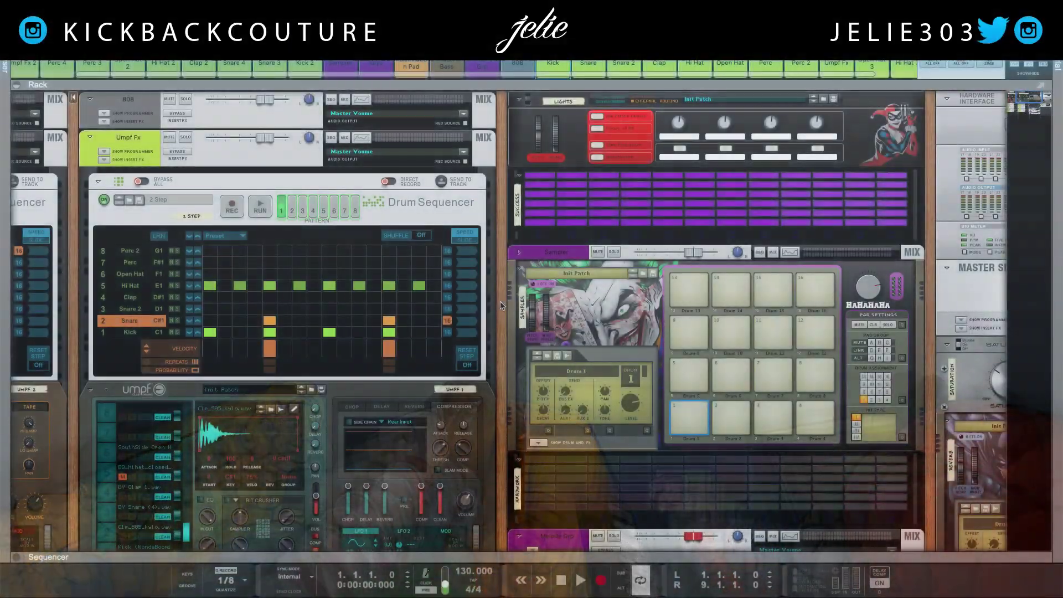
Scroll the rack past the Drum Sequencer and Sampler to reveal the mixer channels and Amazona Bass.
scroll(504, 311, "down", 2)
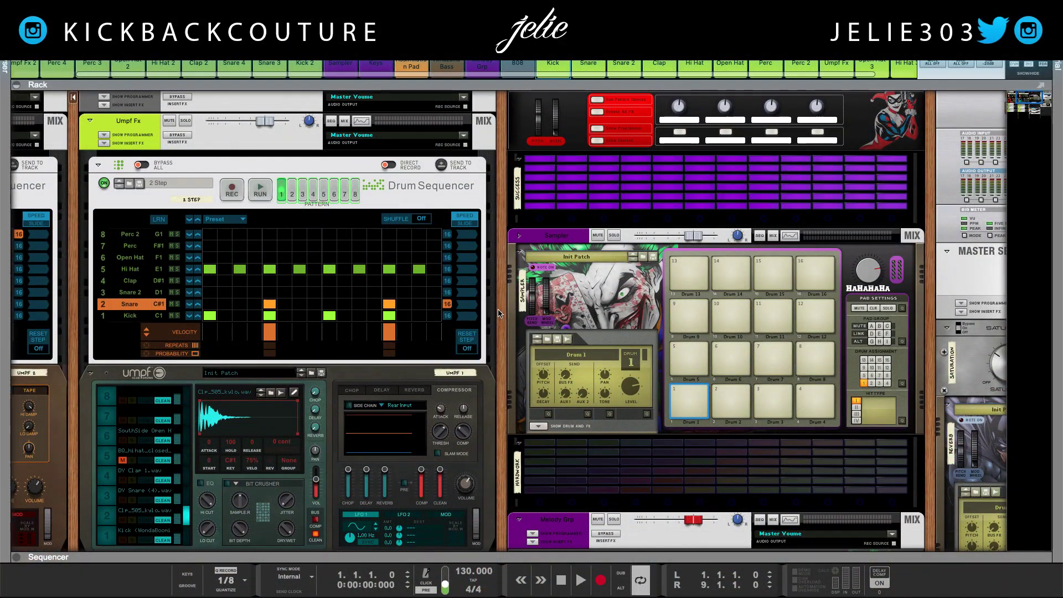
scroll(498, 315, "down", 3)
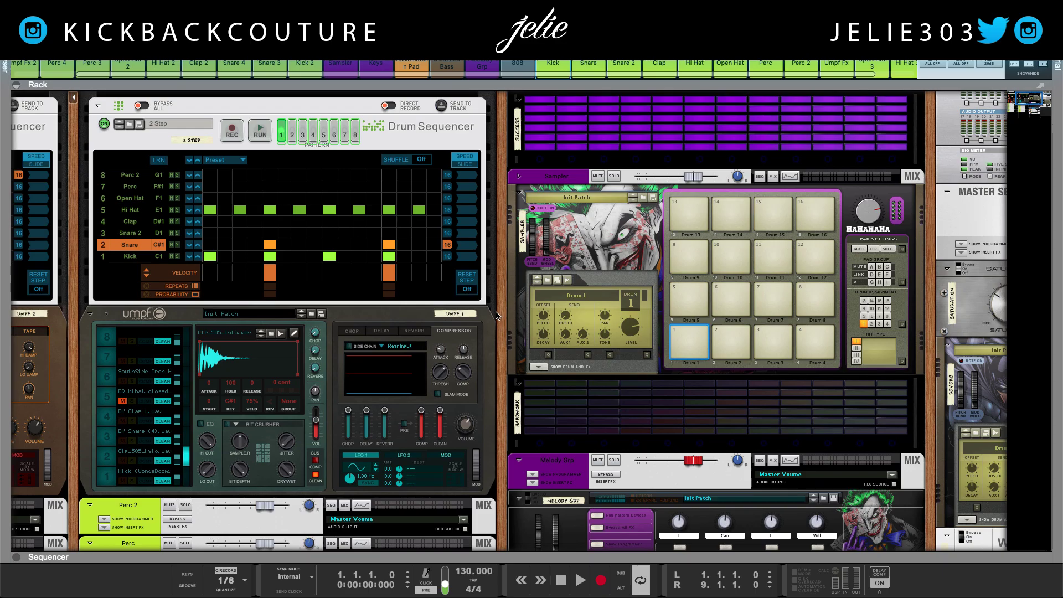
scroll(505, 338, "down", 2)
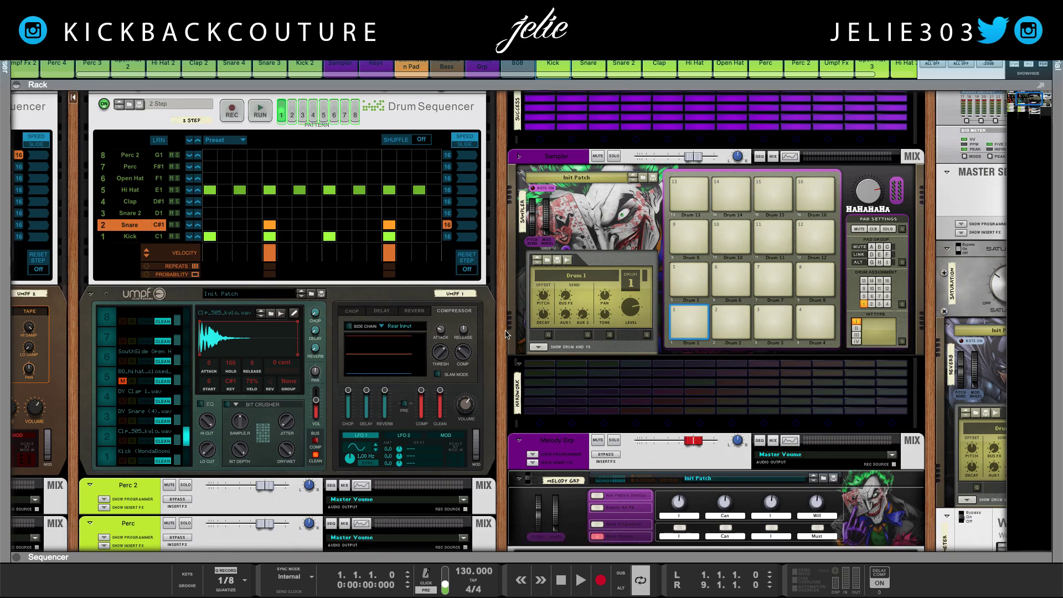
scroll(501, 349, "down", 10)
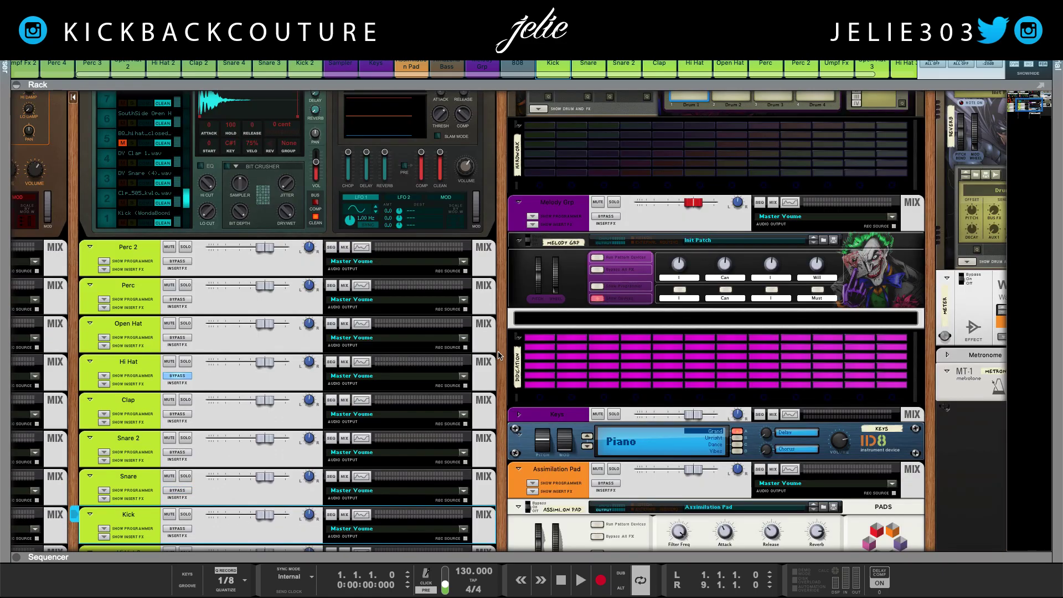
scroll(498, 354, "down", 6)
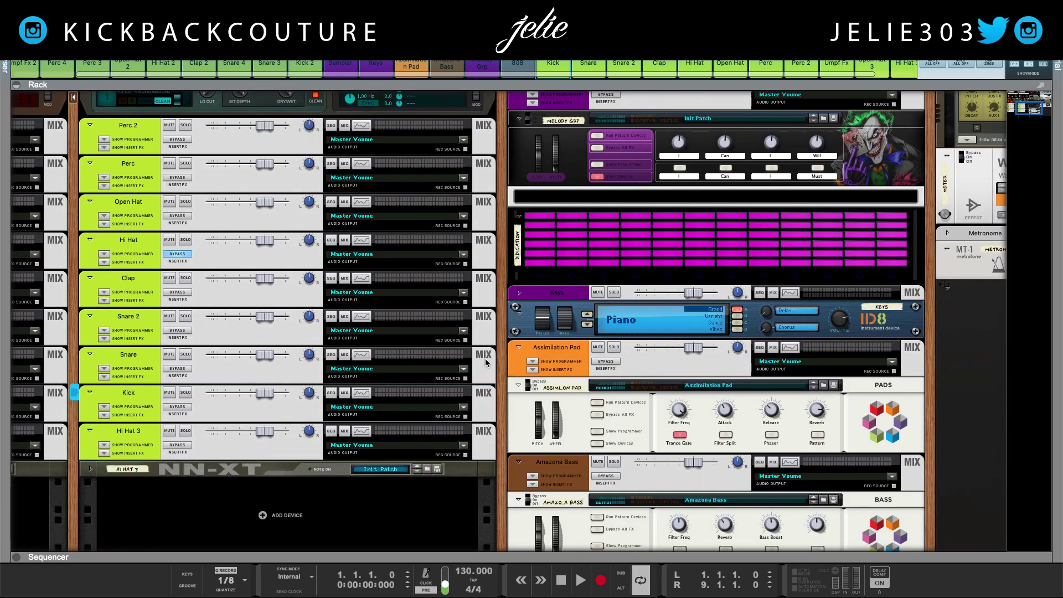
scroll(501, 354, "down", 1)
scroll(476, 355, "right", 1)
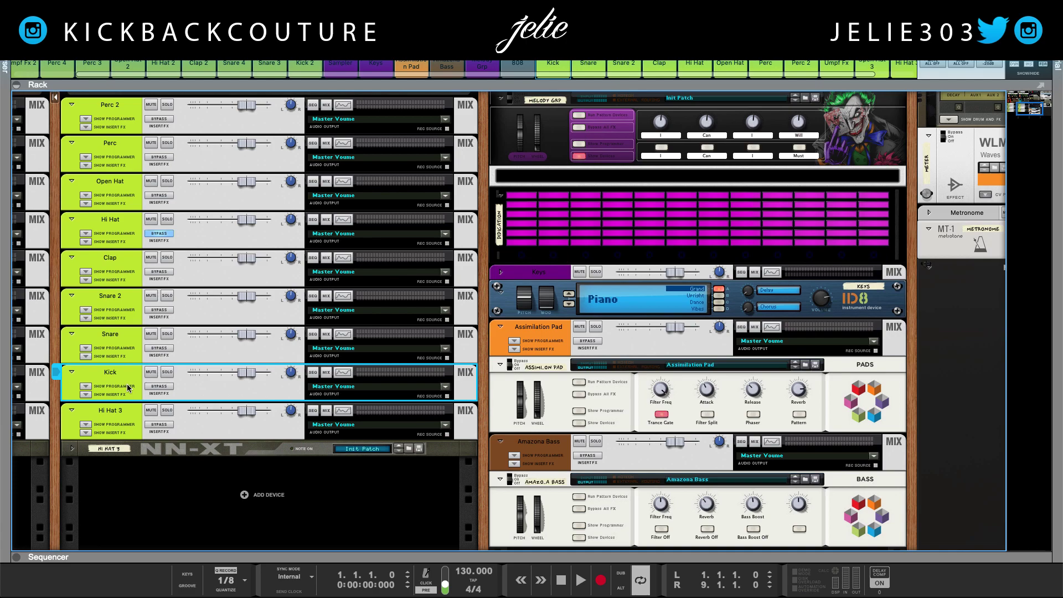
Flip the rack to its rear cabling and expand the Kick channel's insert effects area.
left_click(551, 348)
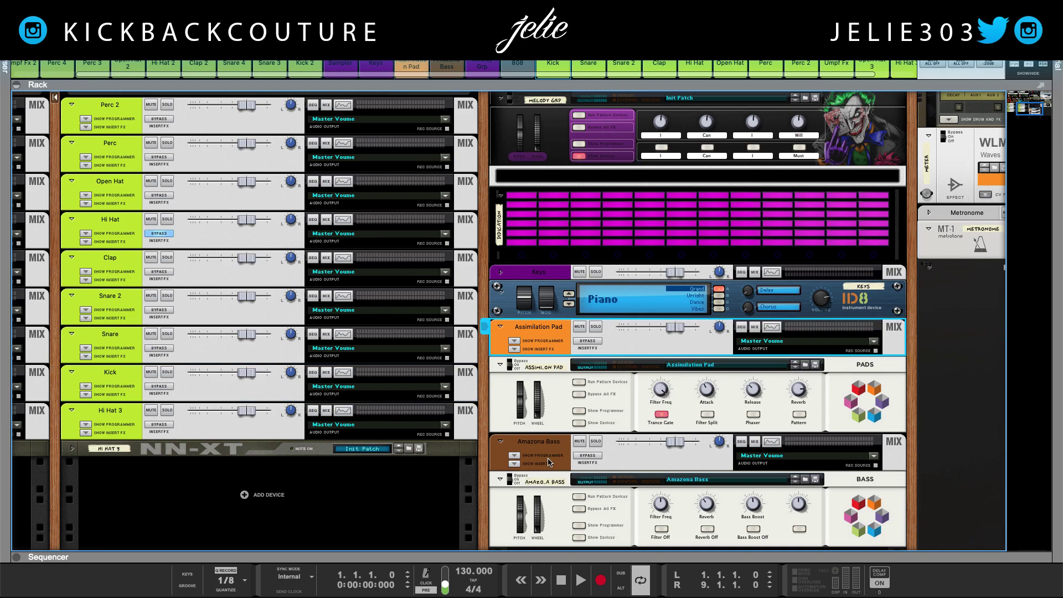
left_click(550, 462)
left_click(551, 332)
left_click(114, 383)
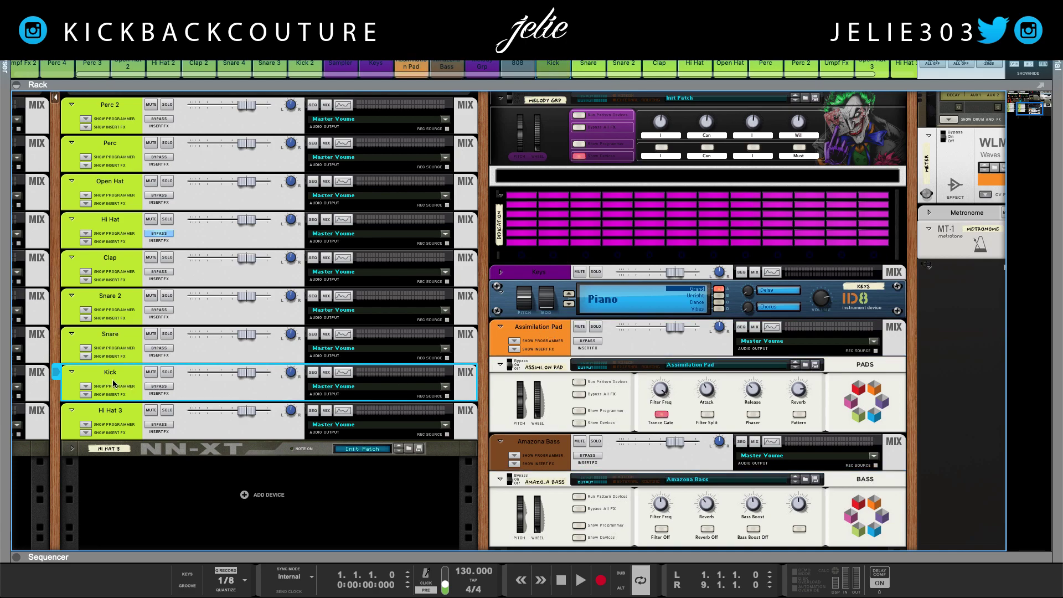
left_click(573, 461)
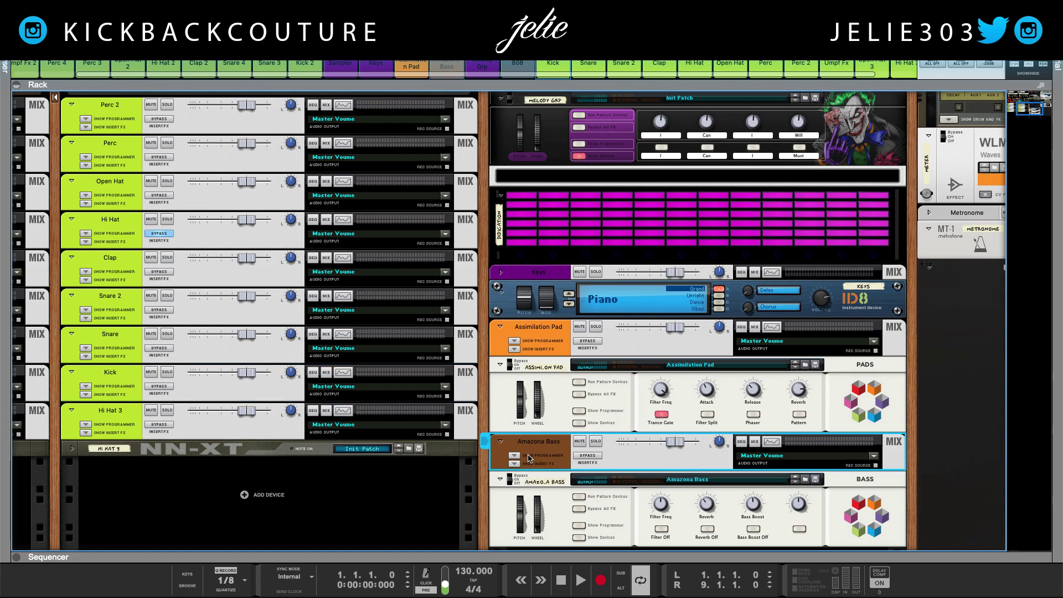
key("Tab")
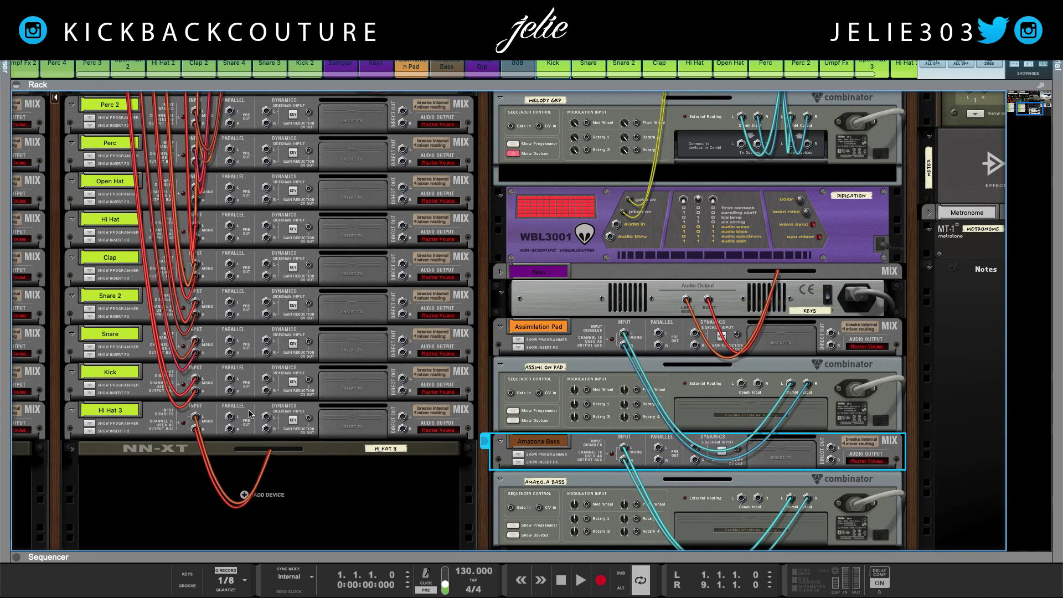
left_click(87, 393)
Insert a Spider Audio Merger & Splitter (Spider Audio 1) into the Kick channel's insert effects.
right_click(136, 414)
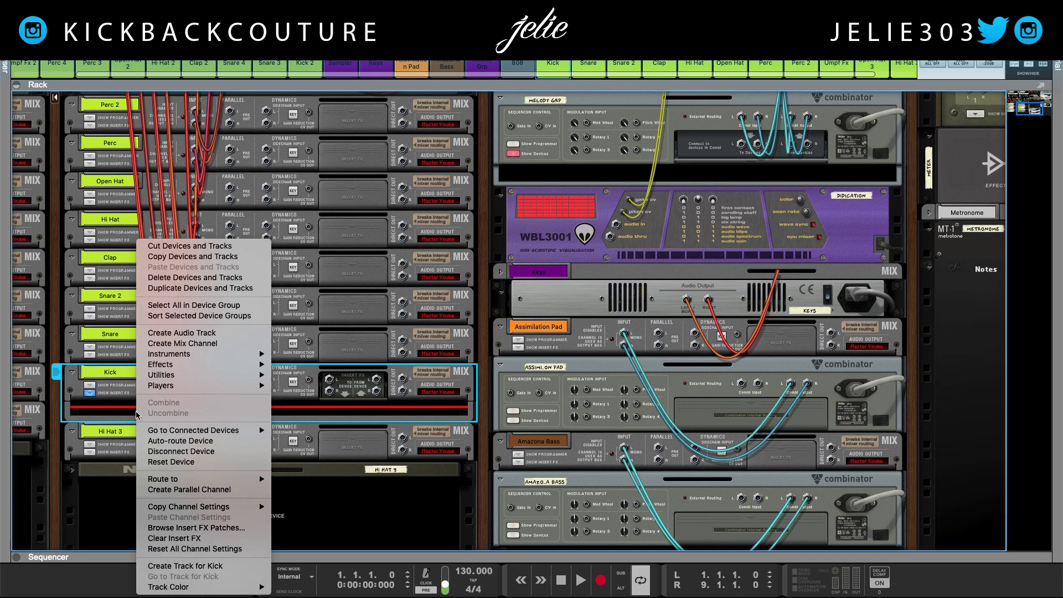
mouse_move(166, 375)
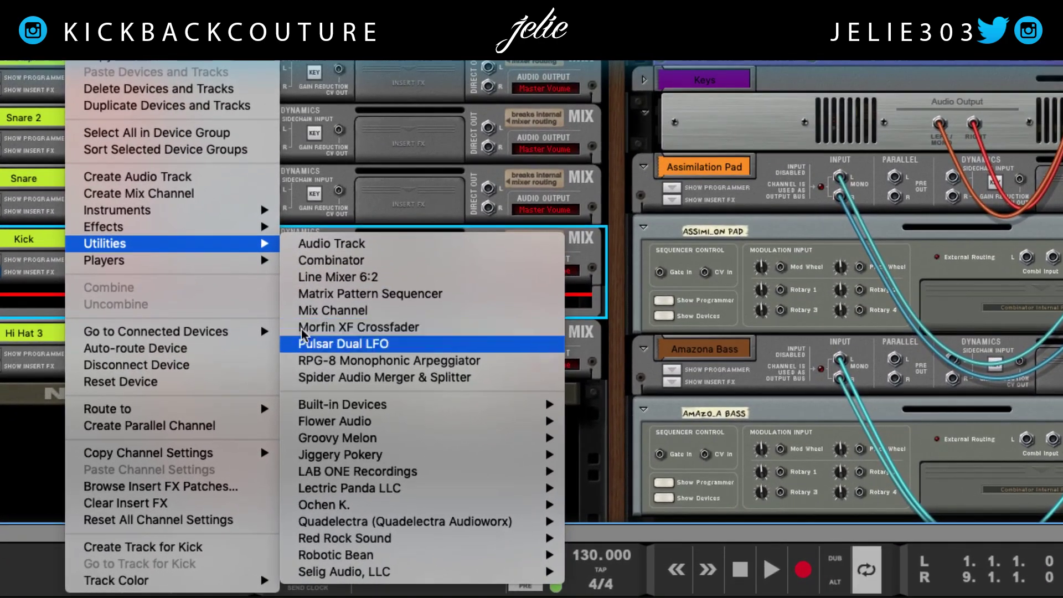
mouse_move(309, 405)
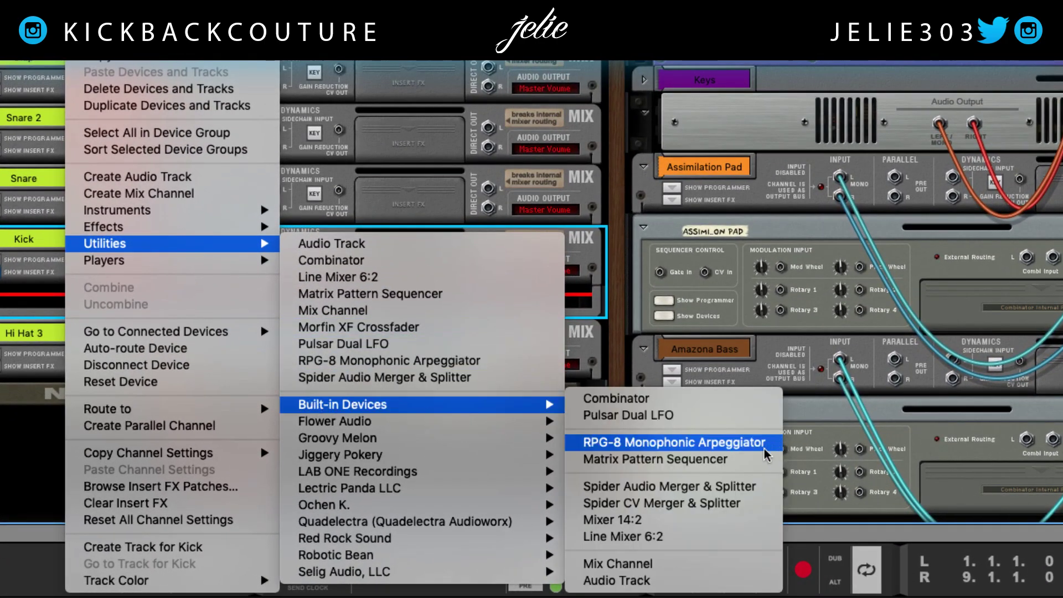
left_click(715, 487)
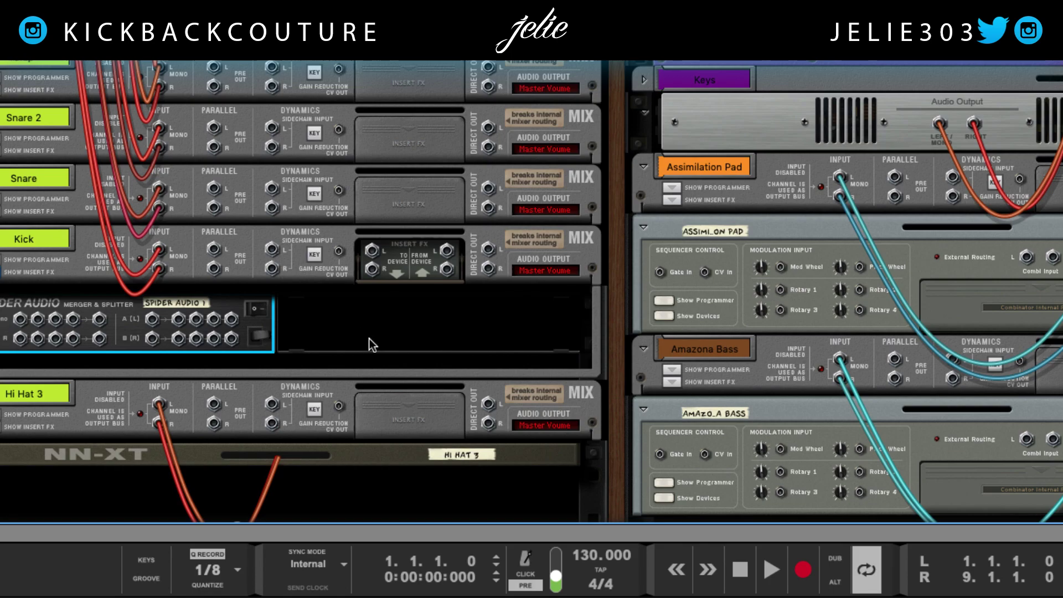
Select the Kick channel group and the Amazona Bass channel in turn to locate their rear jacks.
left_click(247, 247)
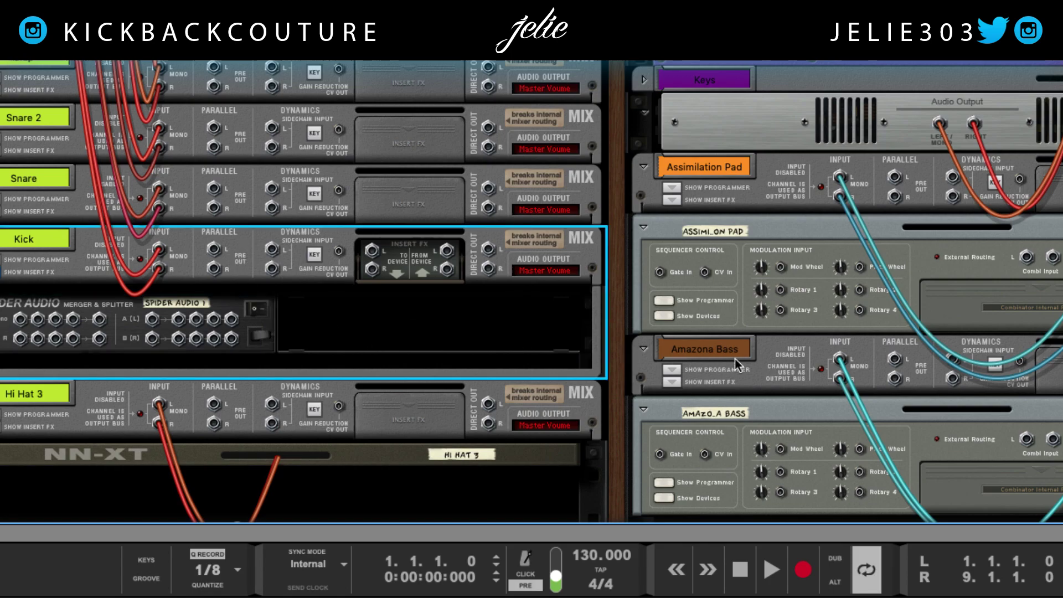
left_click(745, 372)
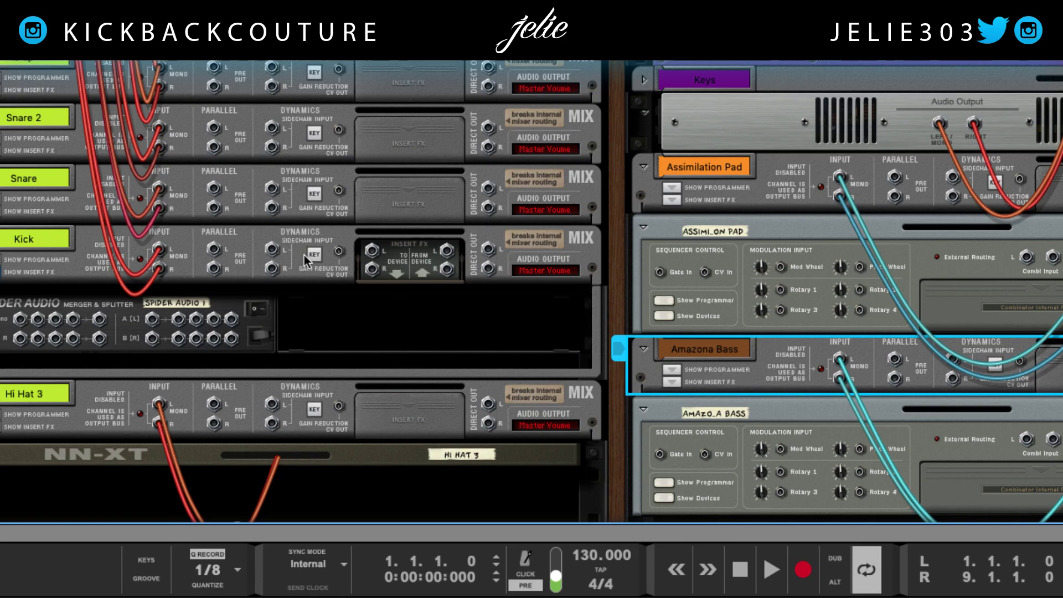
left_click(338, 269)
left_click(733, 368)
left_click(222, 237)
left_click(753, 382)
left_click(407, 306)
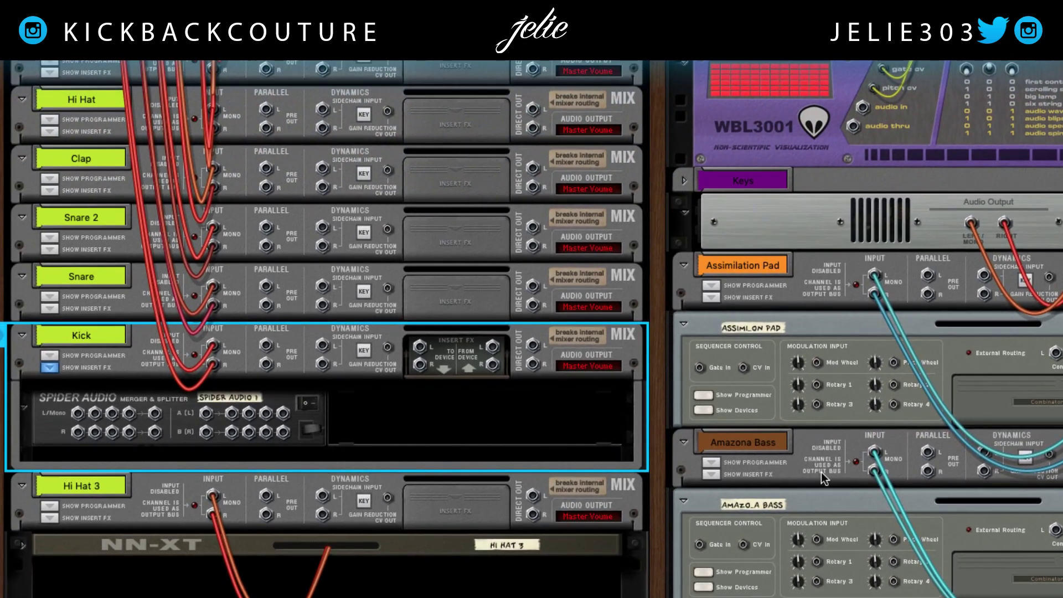
left_click(820, 473)
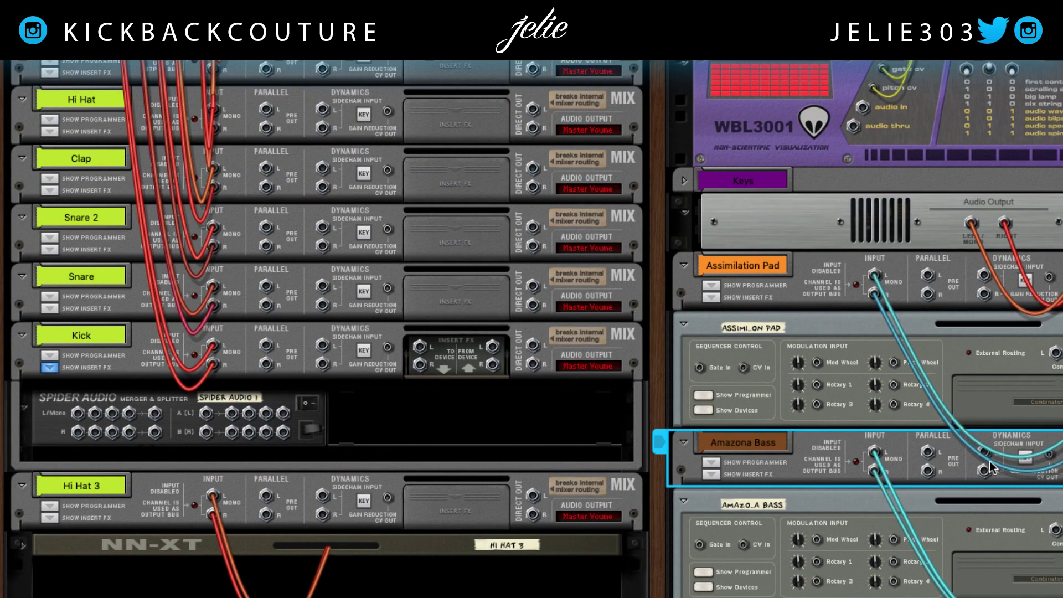
Cable Kick's Parallel Out into Amazona Bass's Sidechain Input L, then select Spider Audio 1.
left_click_drag(984, 455, 264, 348)
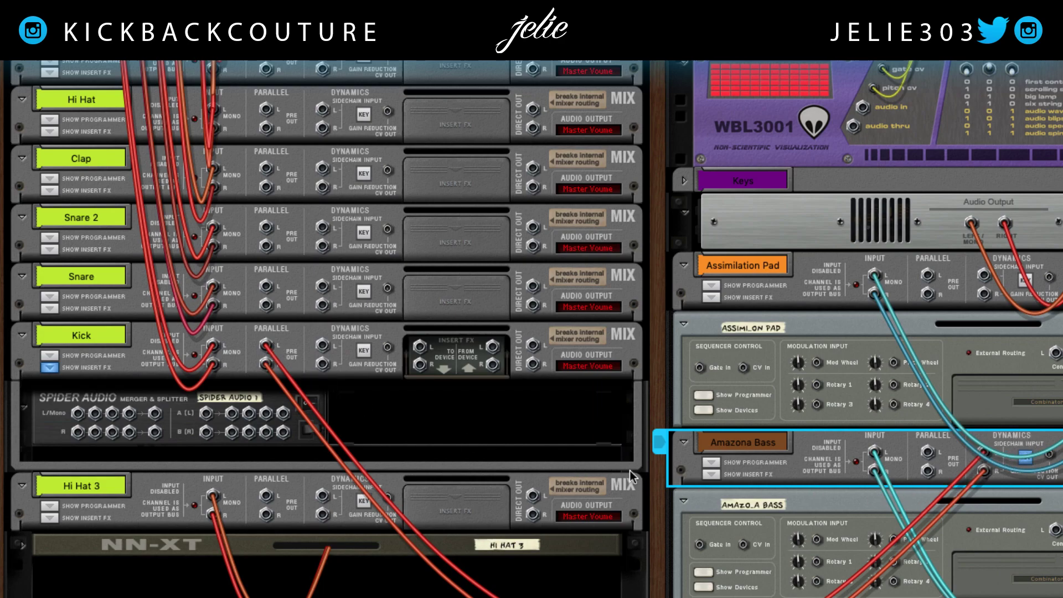
left_click(800, 293)
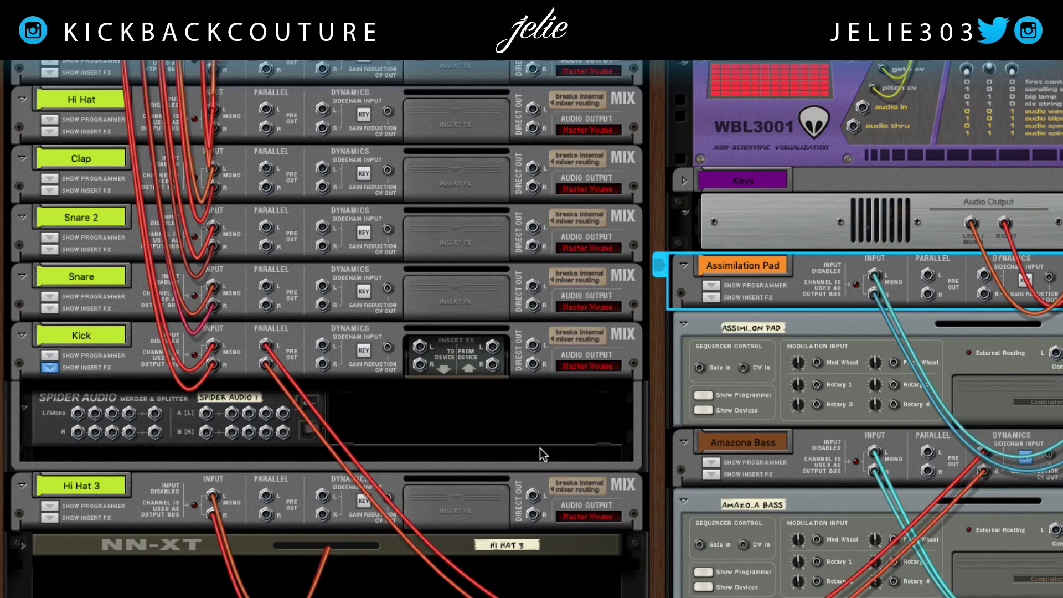
left_click(297, 361)
left_click(157, 412)
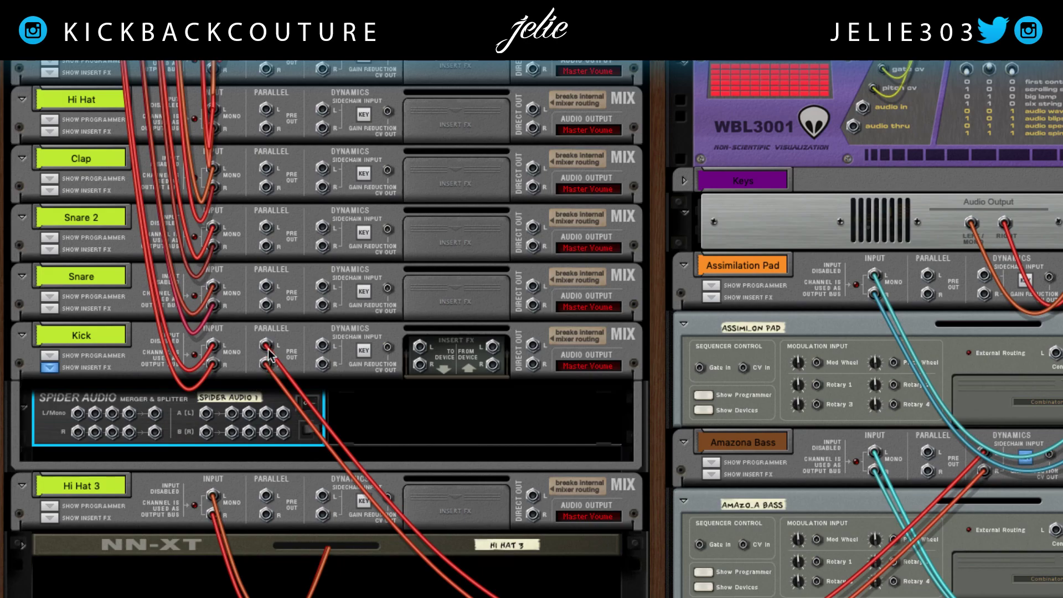
Route Kick's Parallel Out into Spider Audio 1, splitting it to Assimilation Pad and Amazona Bass sidechains.
left_click_drag(268, 352, 315, 396)
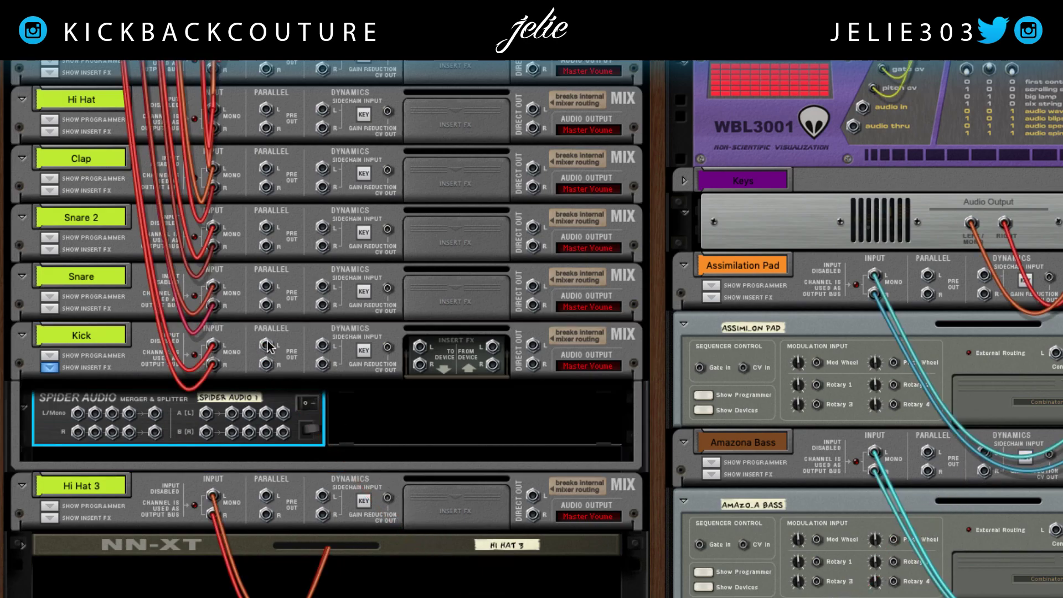
left_click_drag(268, 347, 205, 432)
left_click(203, 423)
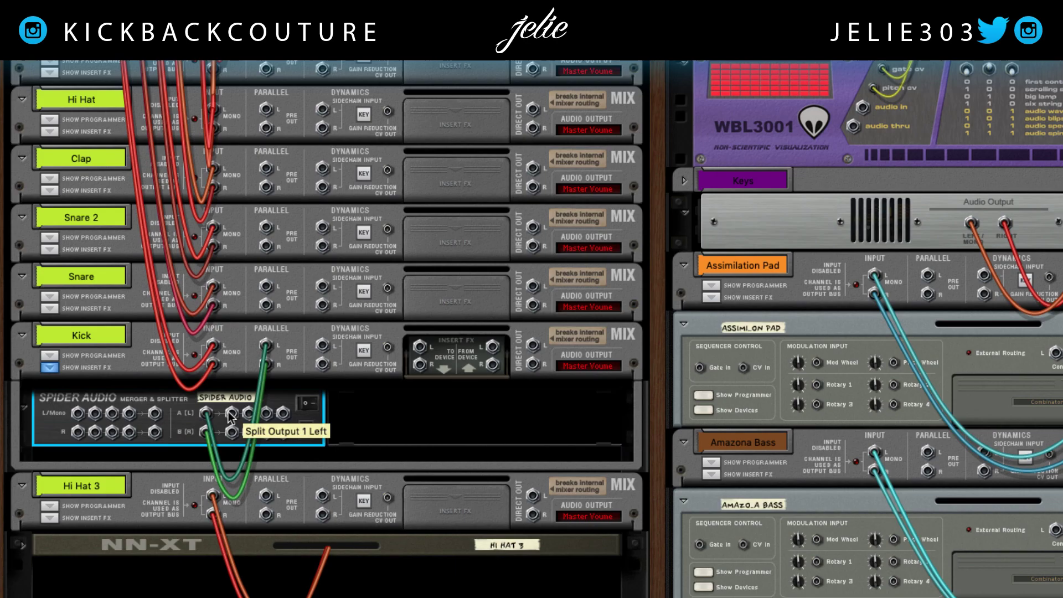
left_click_drag(231, 416, 984, 283)
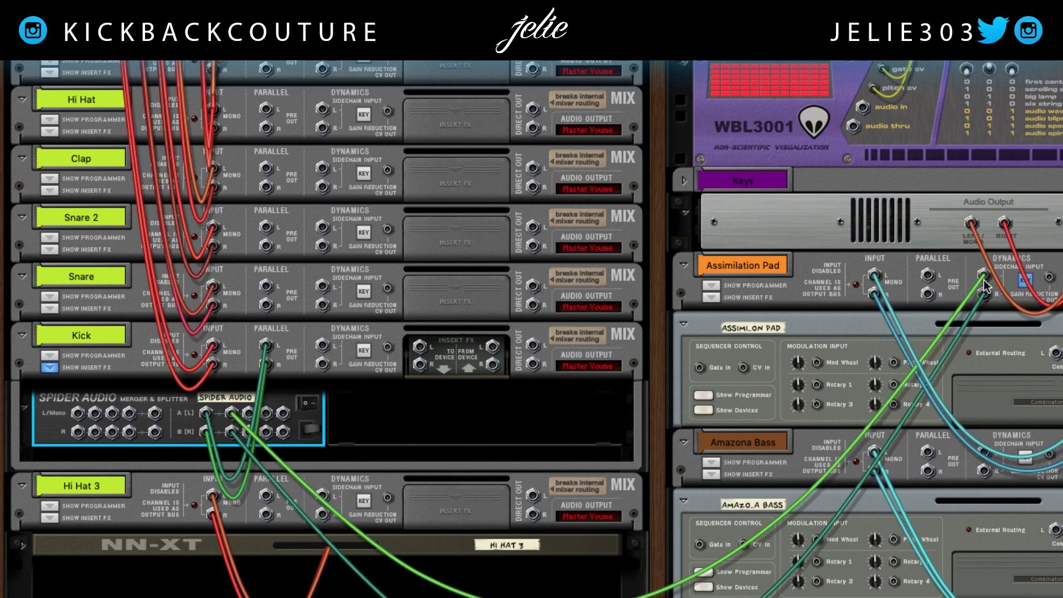
left_click_drag(249, 412, 985, 458)
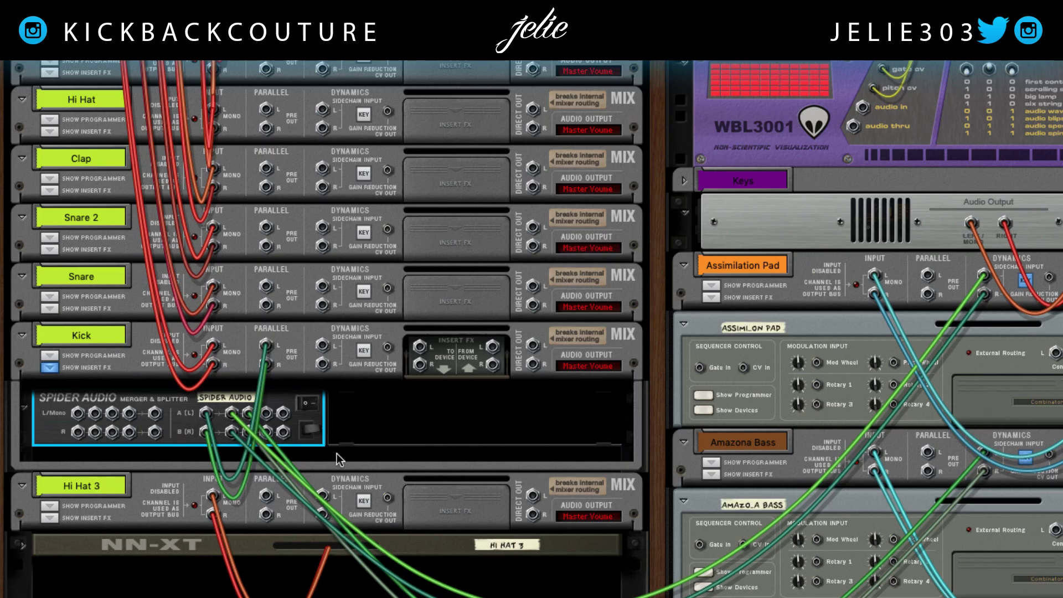
Open the full mixer with dynamics expanded and switch on the Assimilation Pad compressor.
key("Tab")
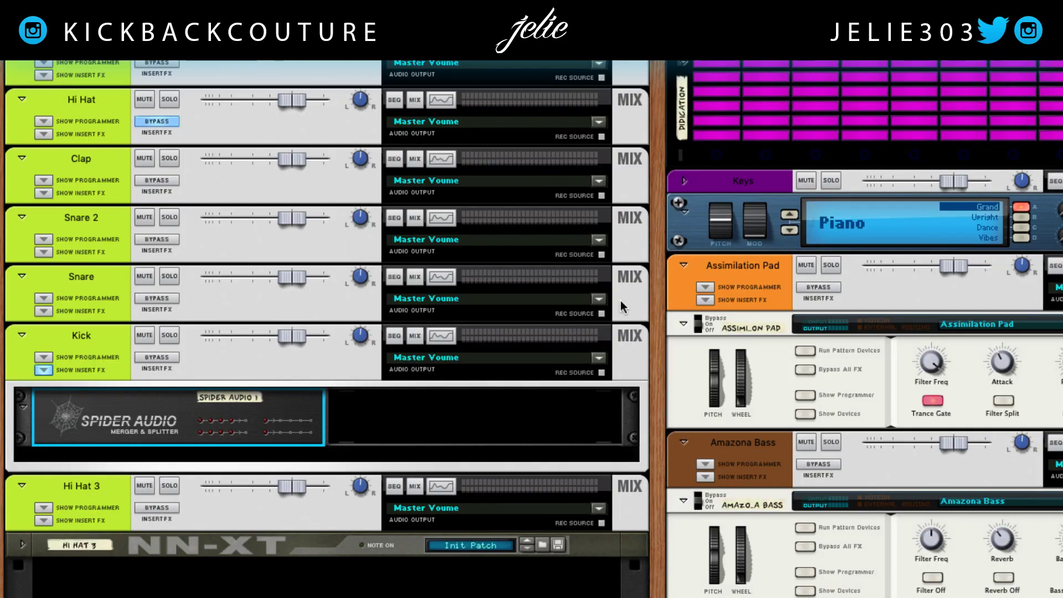
scroll(532, 332, "up", 1)
key("F5")
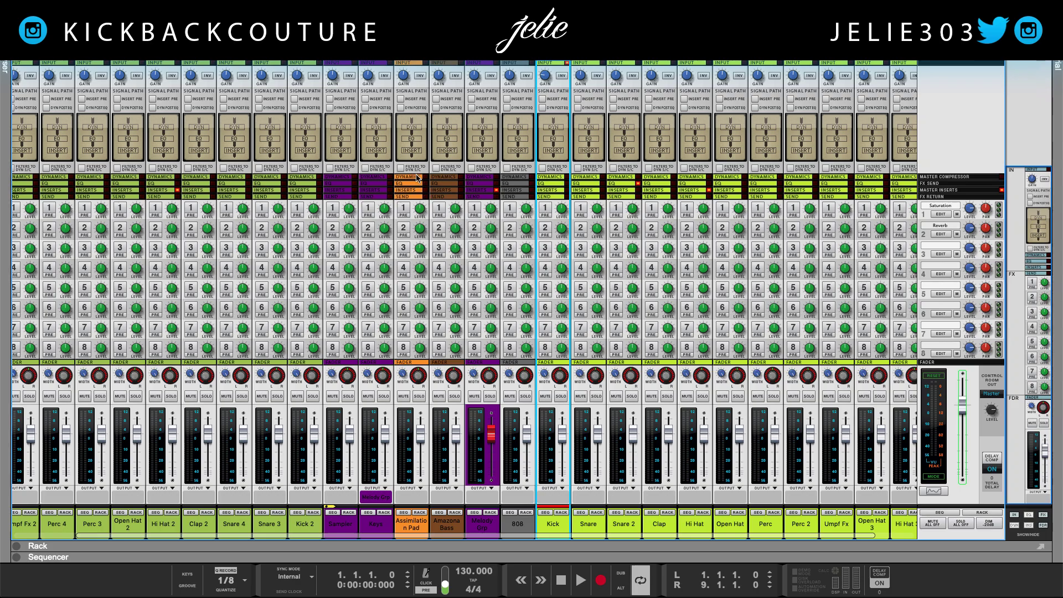
left_click(416, 177)
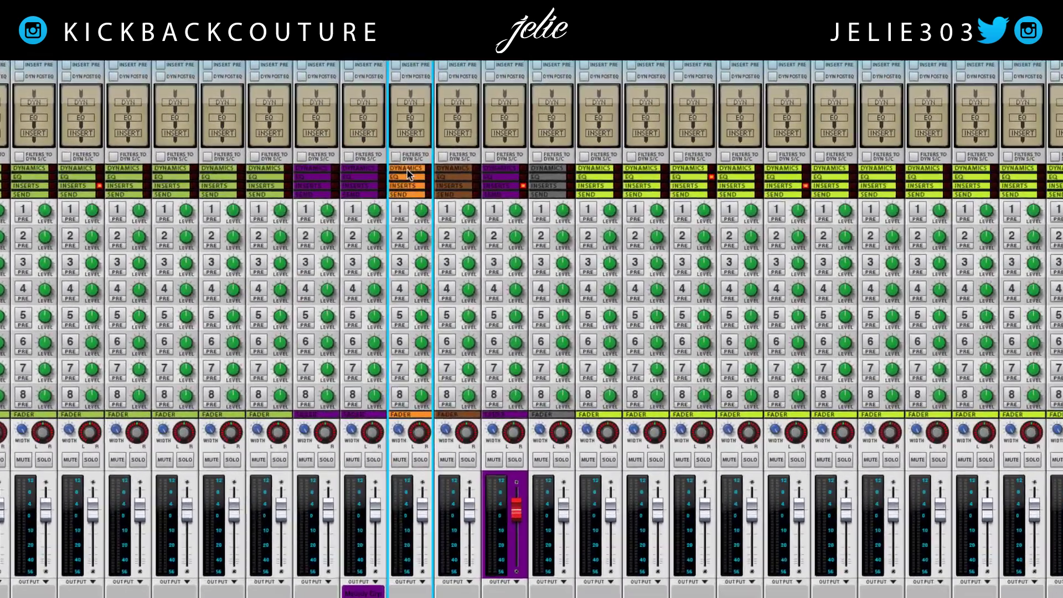
left_click(416, 177)
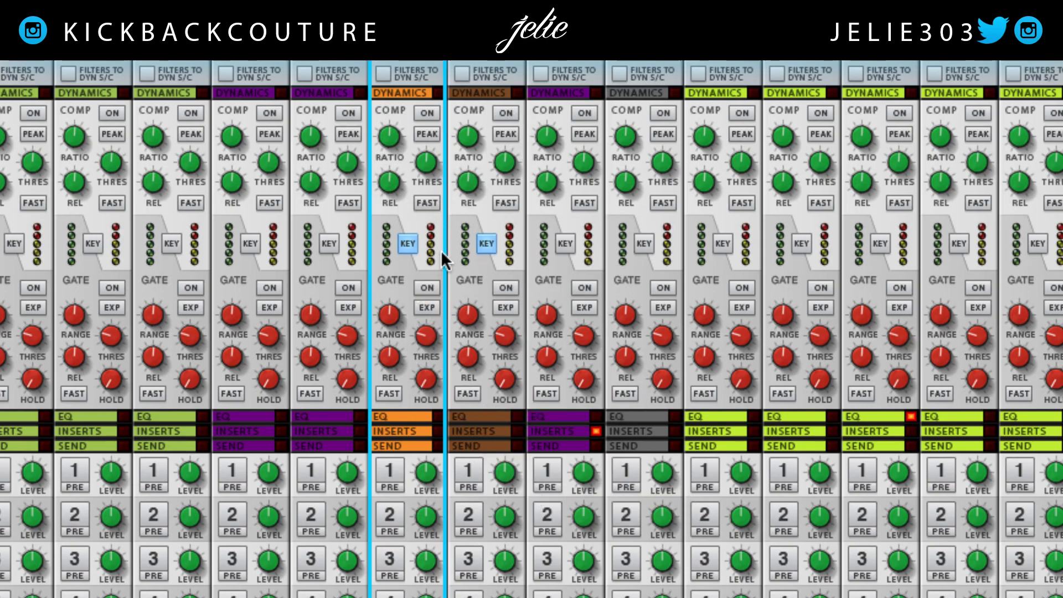
left_click(426, 109)
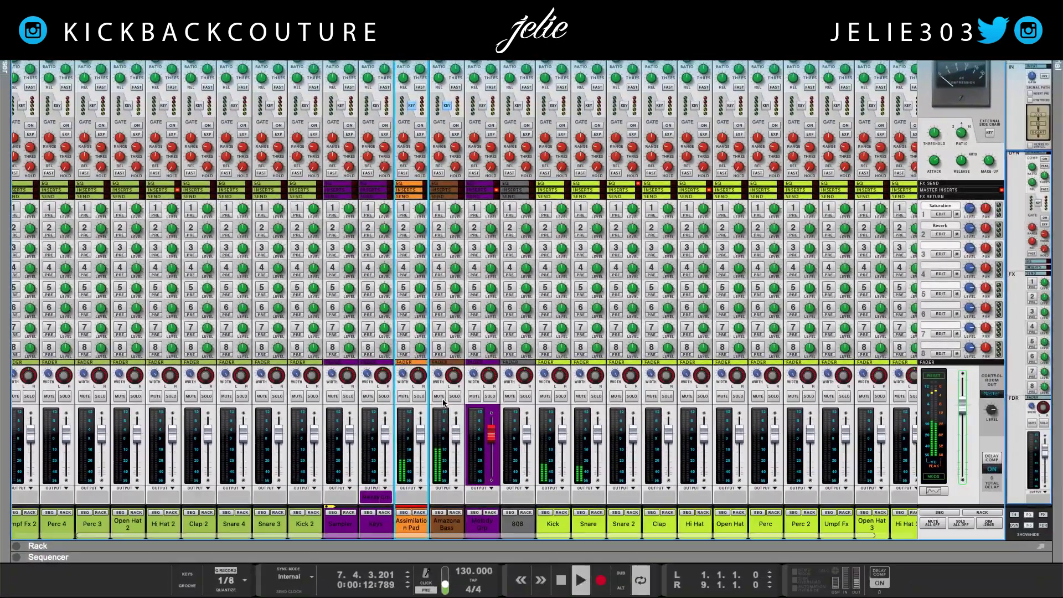
scroll(437, 332, "up", 5)
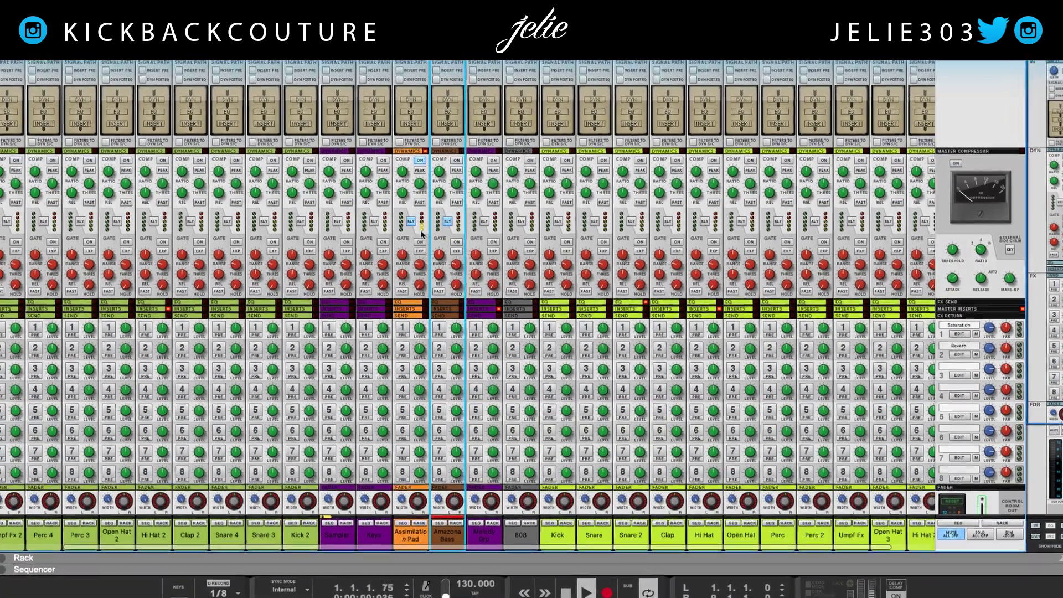
Set Assimilation Pad's compressor to -42.17 dB threshold, infinite ratio, 100 ms release, fast attack.
left_click_drag(417, 187, 397, 194)
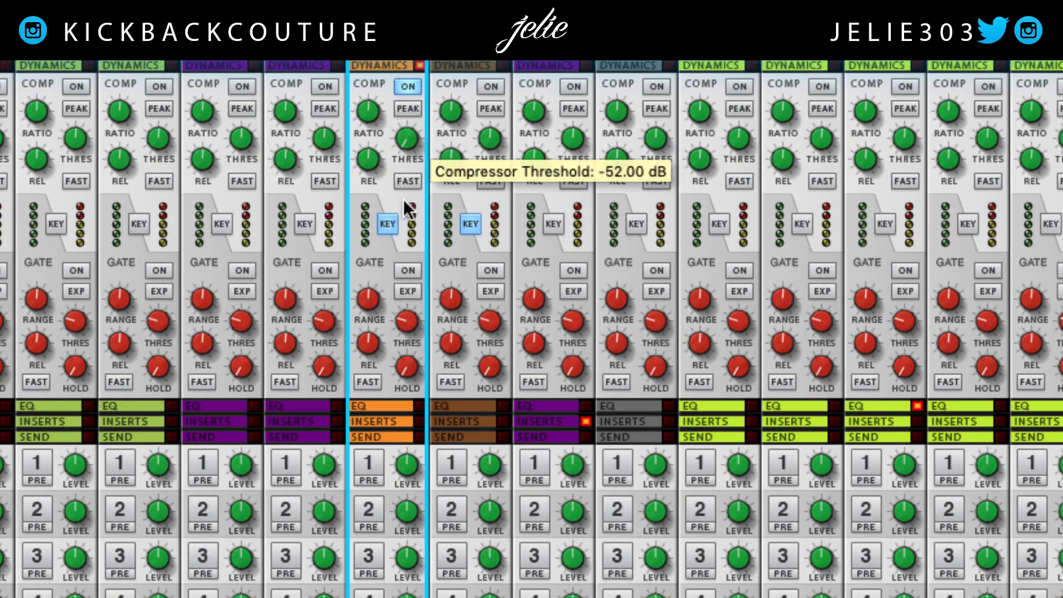
left_click_drag(373, 121, 367, 74)
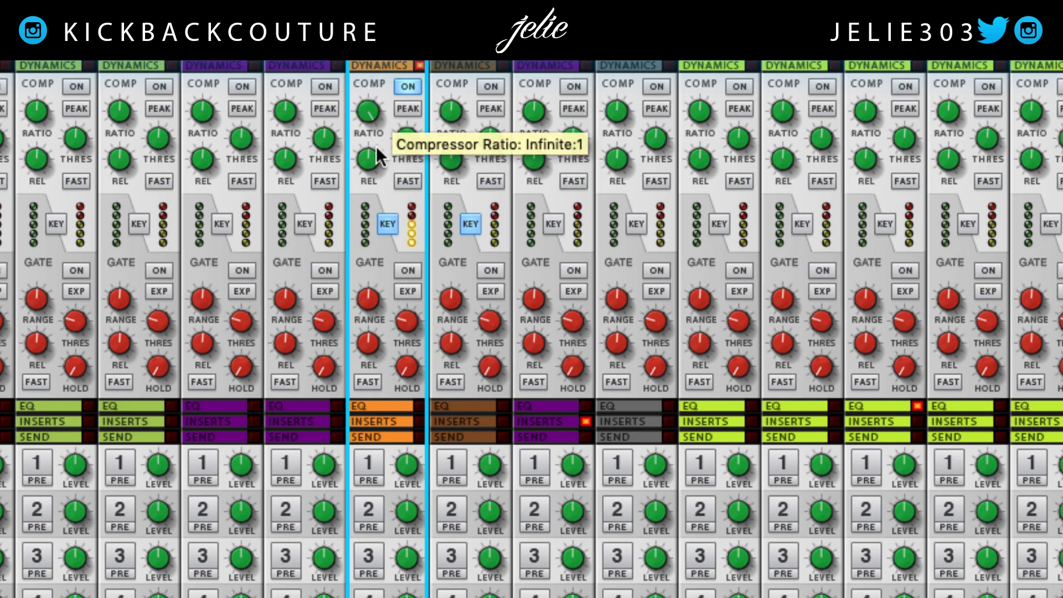
left_click_drag(376, 149, 374, 238)
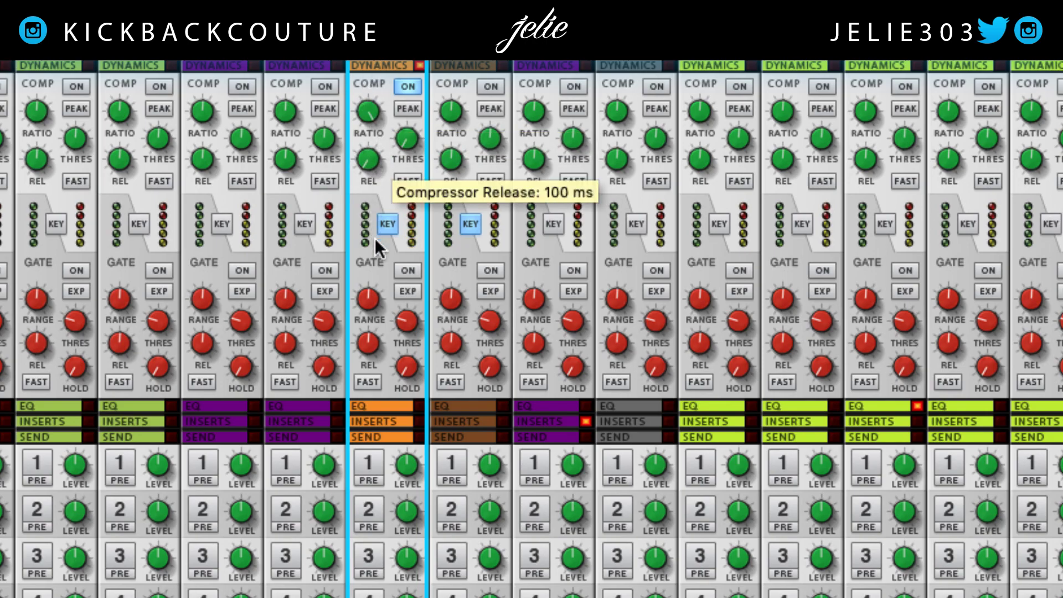
left_click(410, 181)
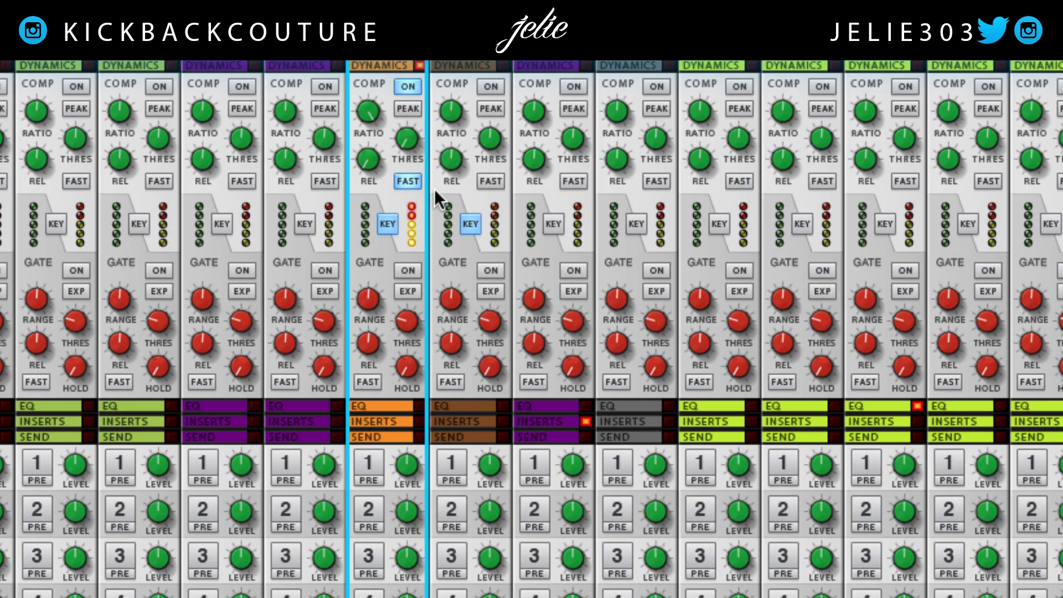
Turn on Amazona Bass's compressor with -52.00 dB threshold and Infinite:1 ratio.
left_click(490, 86)
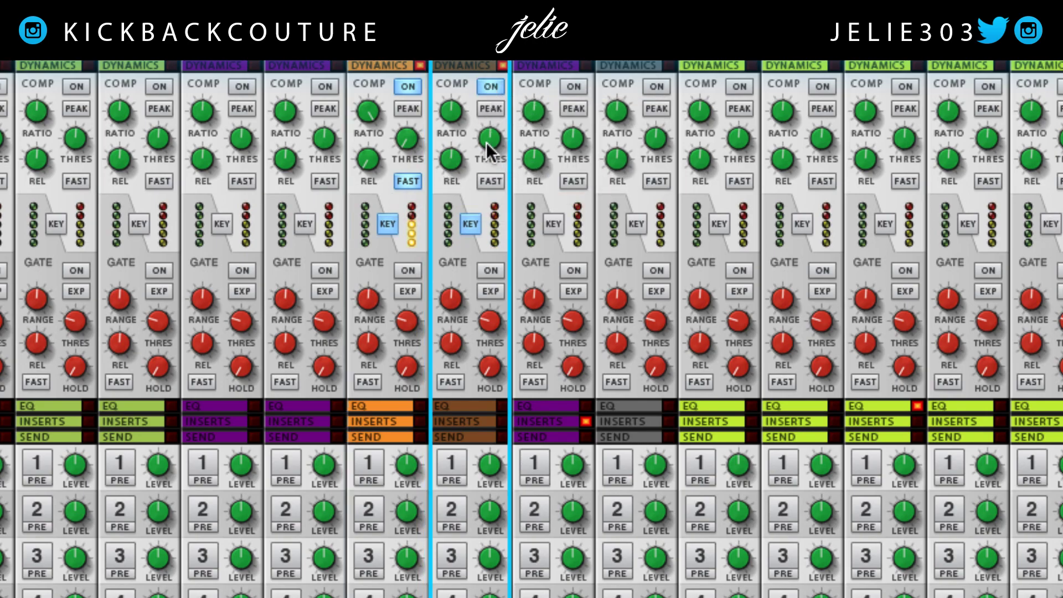
left_click_drag(486, 142, 482, 218)
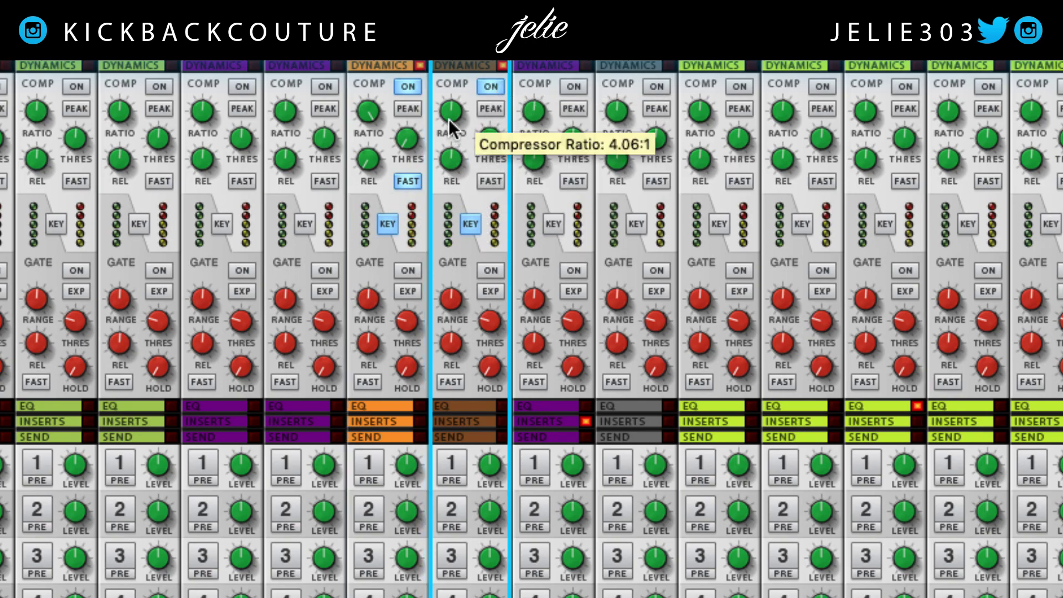
left_click_drag(448, 118, 449, 77)
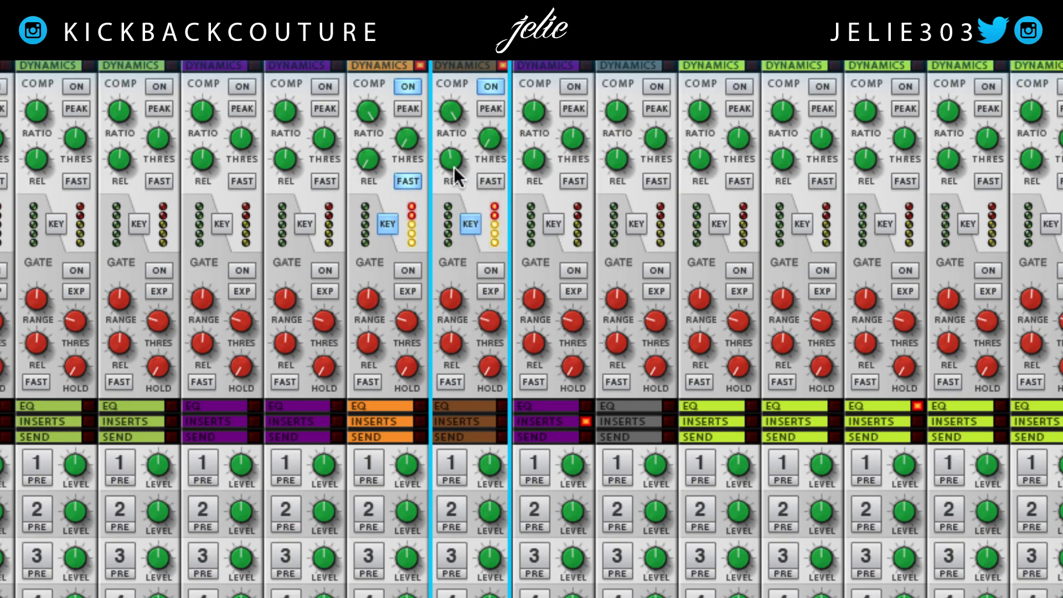
Show the rack's rear and select Amazona Bass, Assimilation Pad, Kick and Spider Audio 1 to check routing.
scroll(498, 332, "down", 5)
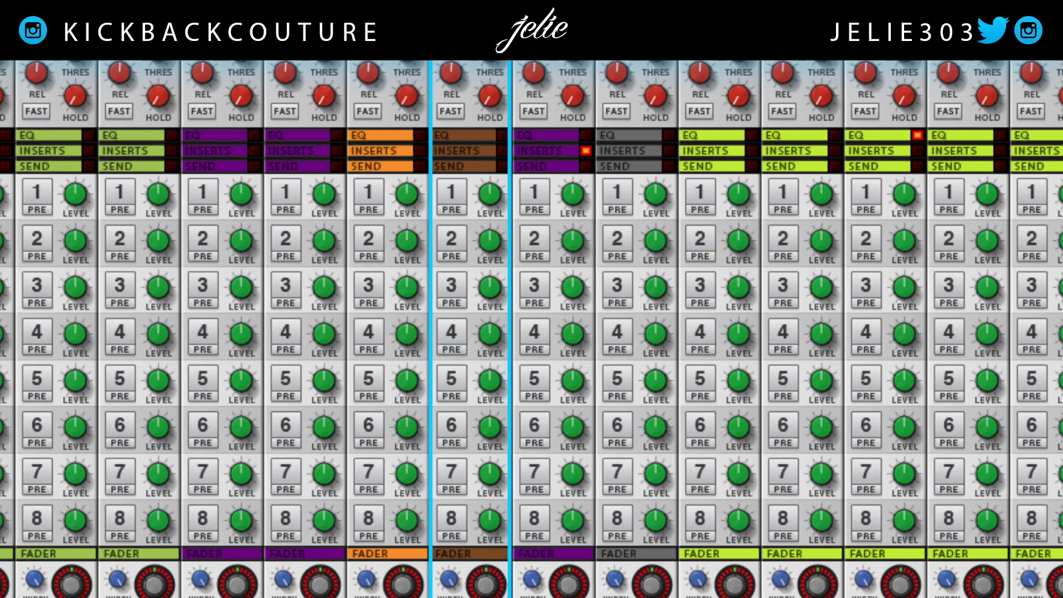
scroll(418, 384, "up", 5)
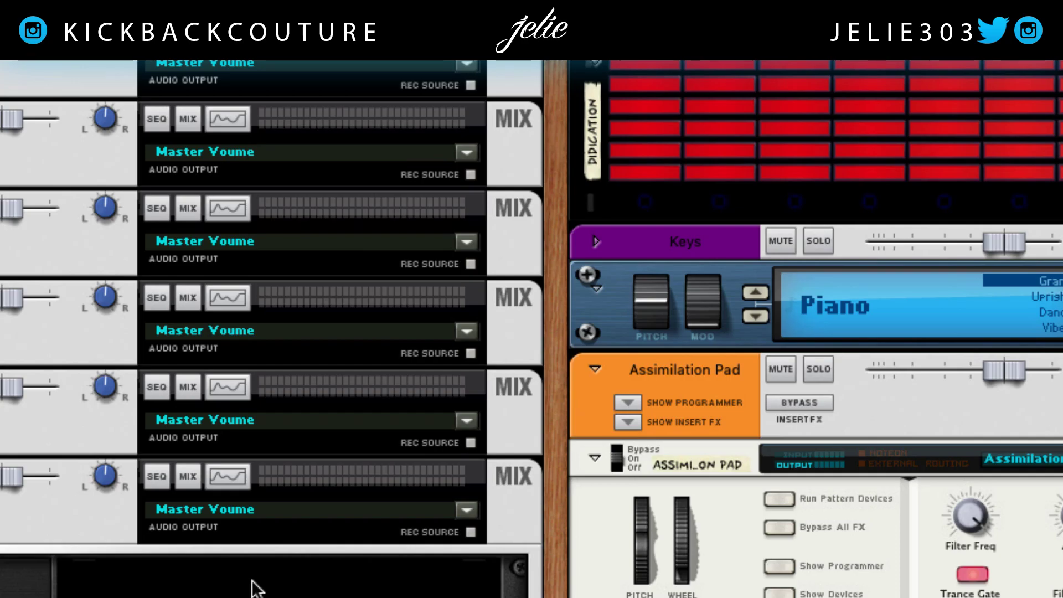
key("Tab")
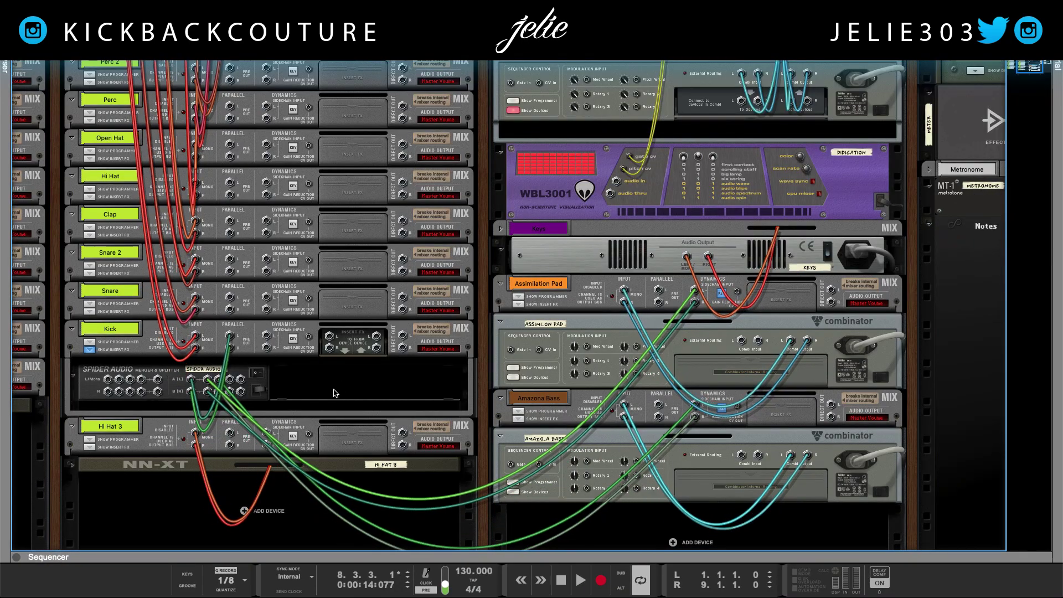
left_click(564, 308)
left_click(551, 414)
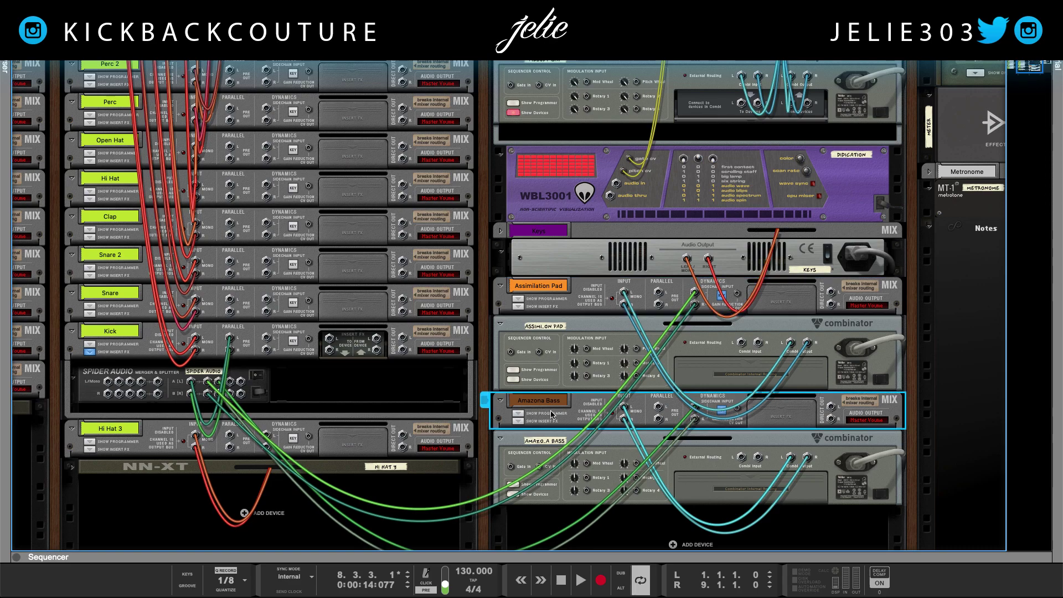
left_click(565, 295)
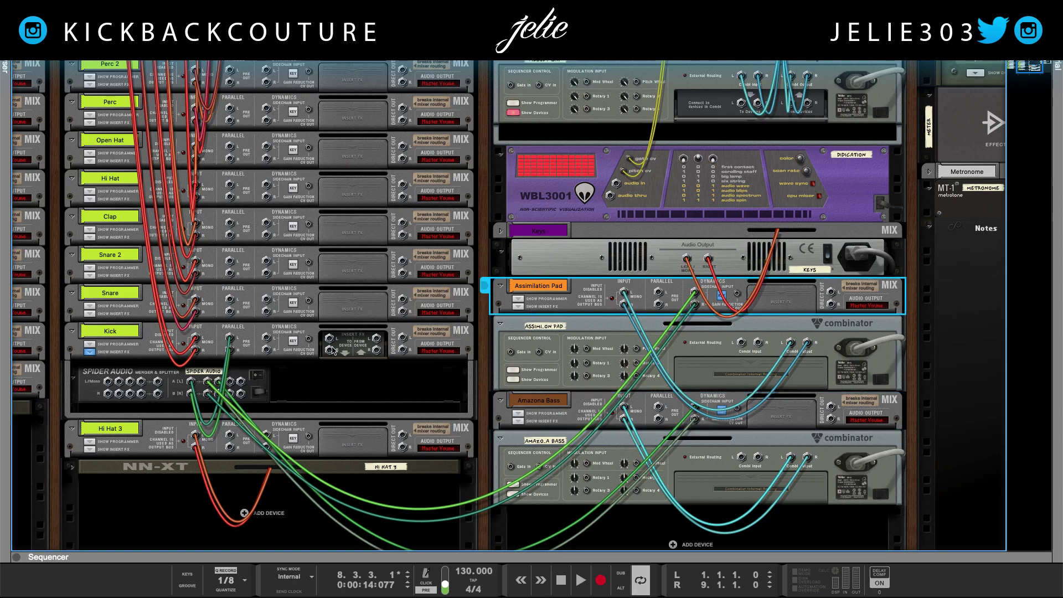
left_click(438, 345)
left_click(544, 301)
left_click(550, 416)
left_click(243, 377)
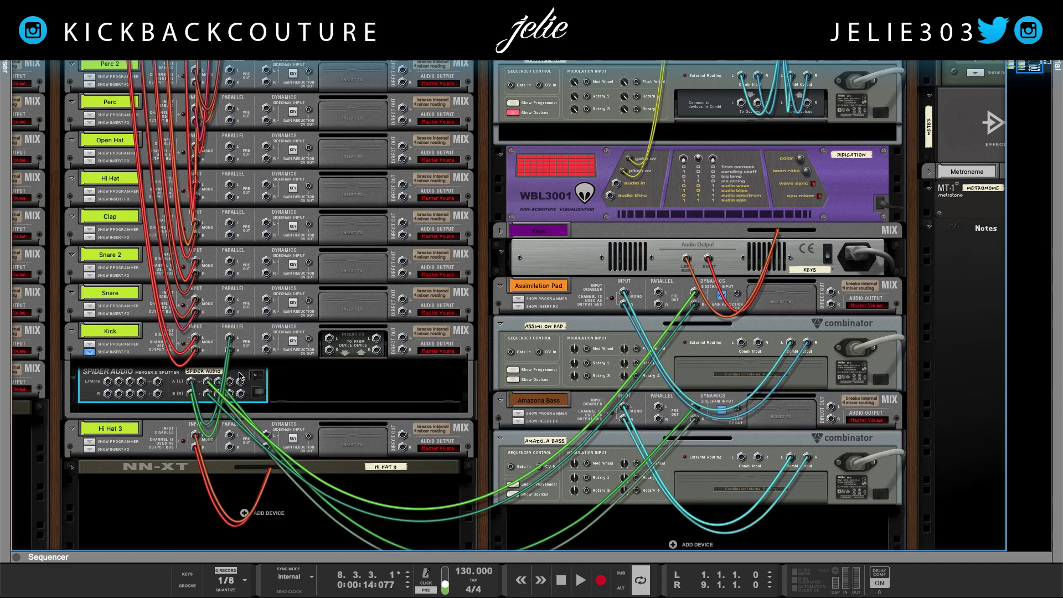